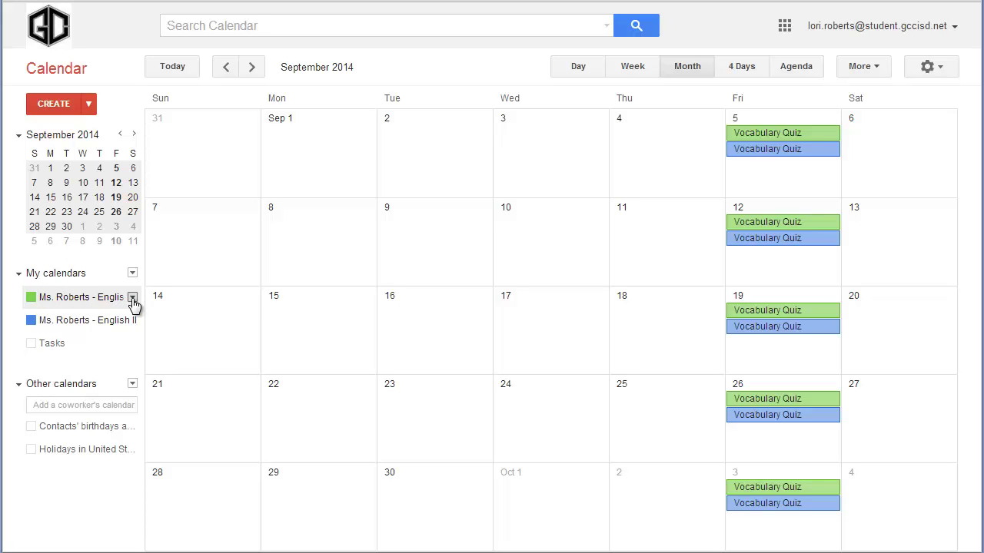
Step: Open Calendar settings for the English I calendar from its dropdown under My calendars
left_click(132, 298)
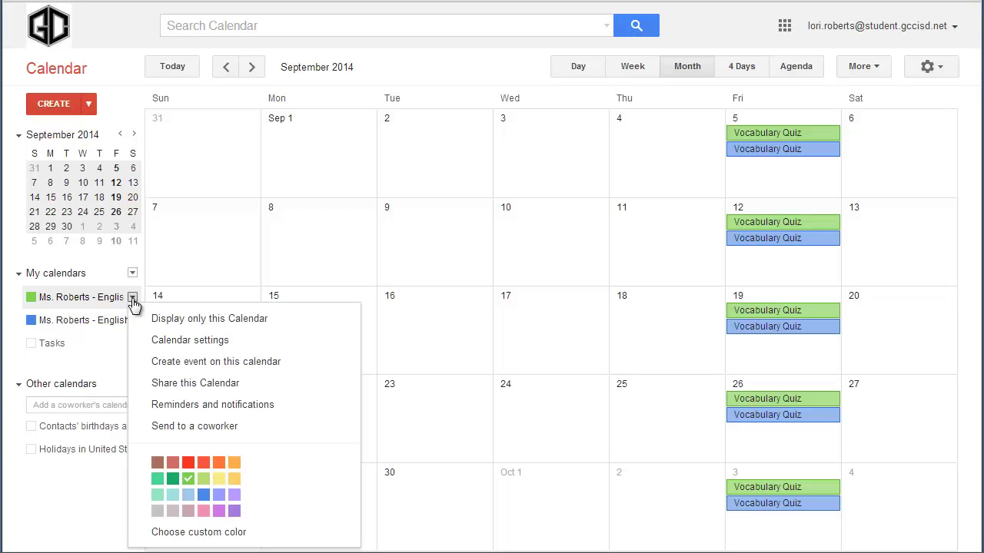
left_click(213, 342)
Step: Scroll down to the English I calendar's embed code and select it to inspect it
scroll(211, 336, "down", 3)
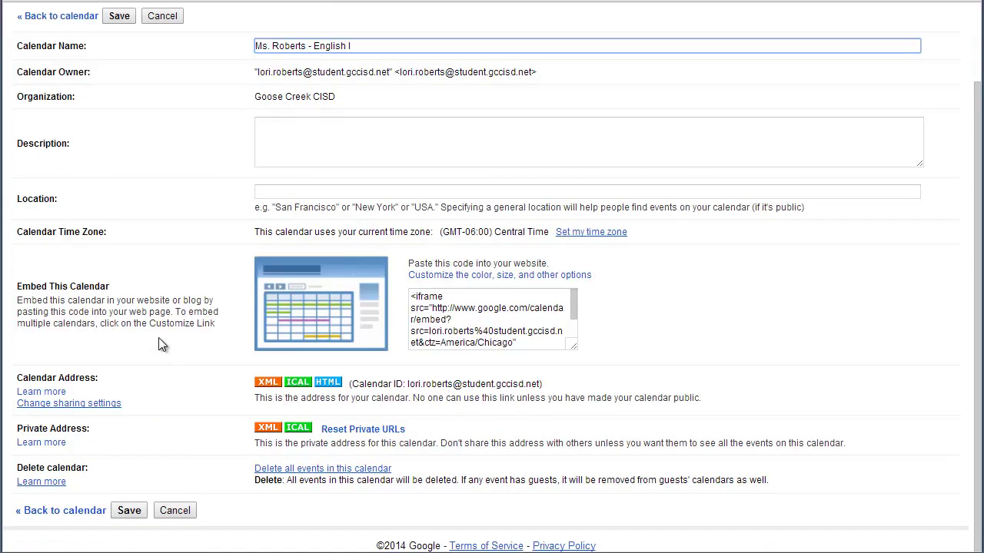
left_click(430, 308)
left_click_drag(411, 297, 561, 348)
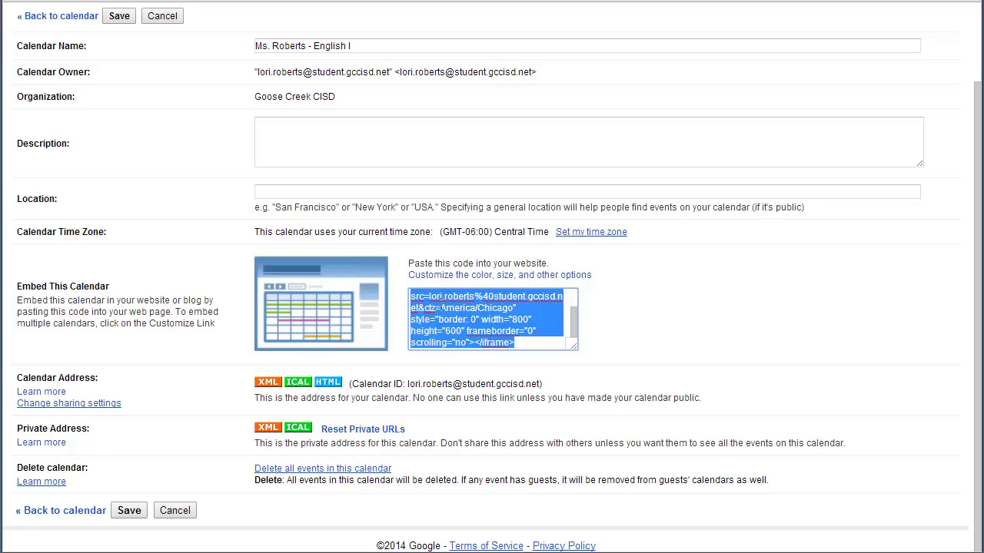
left_click(461, 307)
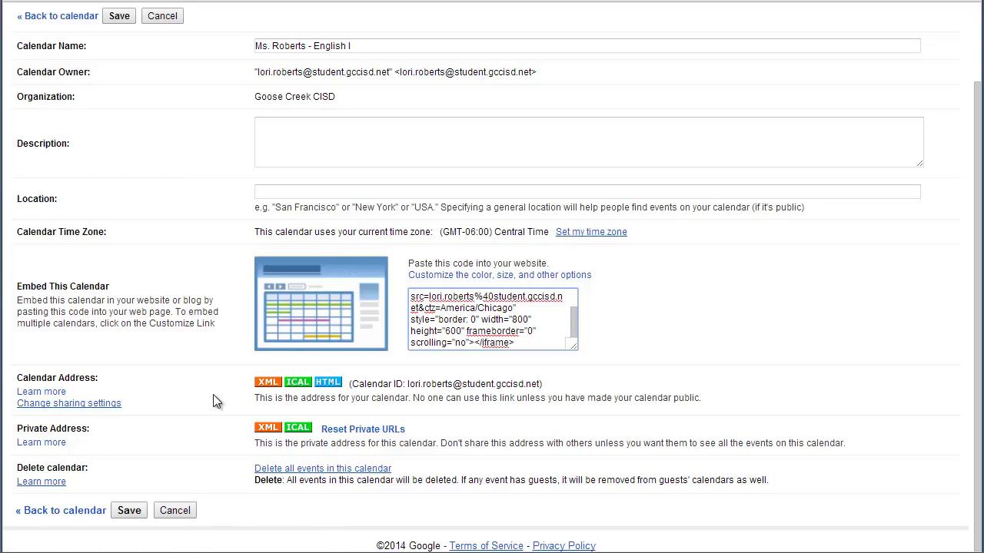
Step: Copy the calendar's HTML web address and close the Calendar Address window
left_click(329, 384)
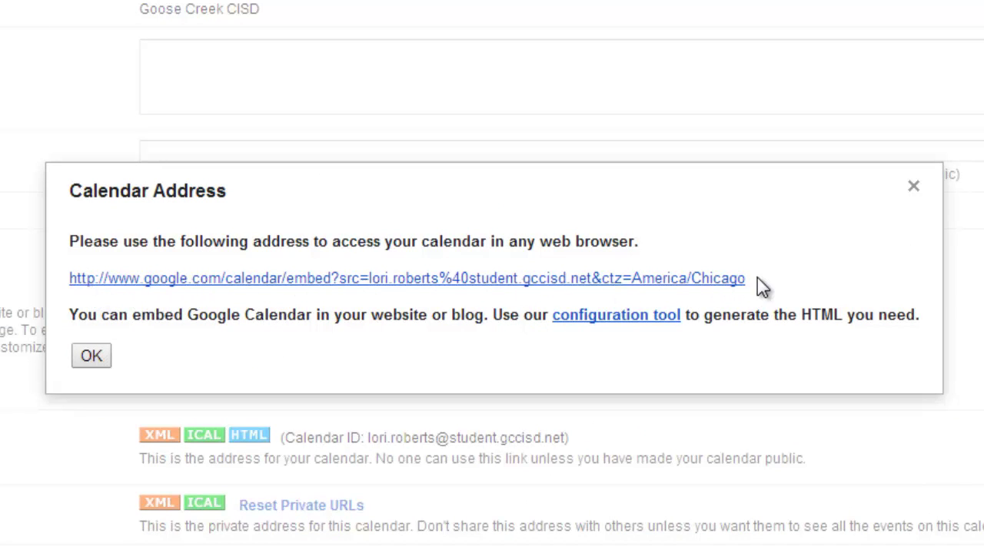
right_click(153, 290)
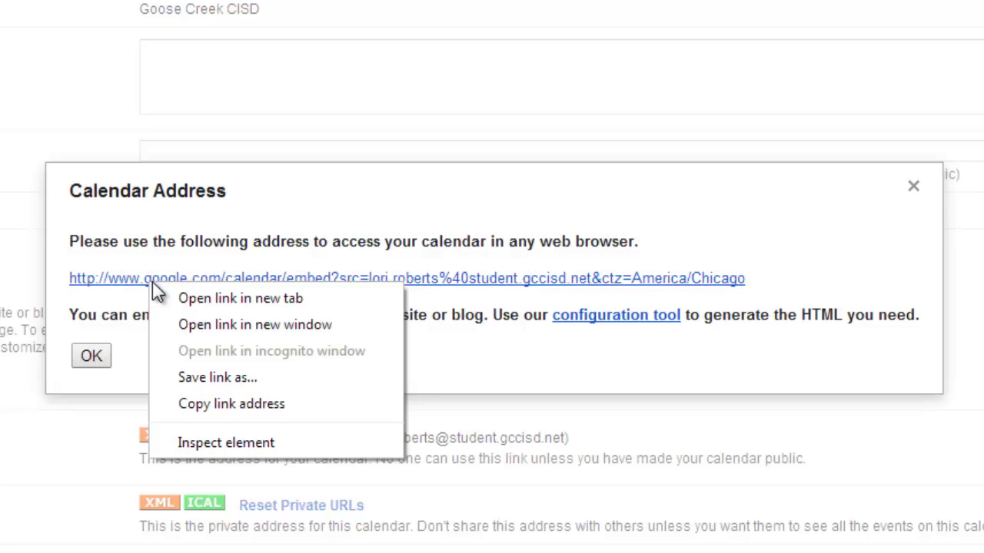
left_click(270, 401)
left_click(96, 360)
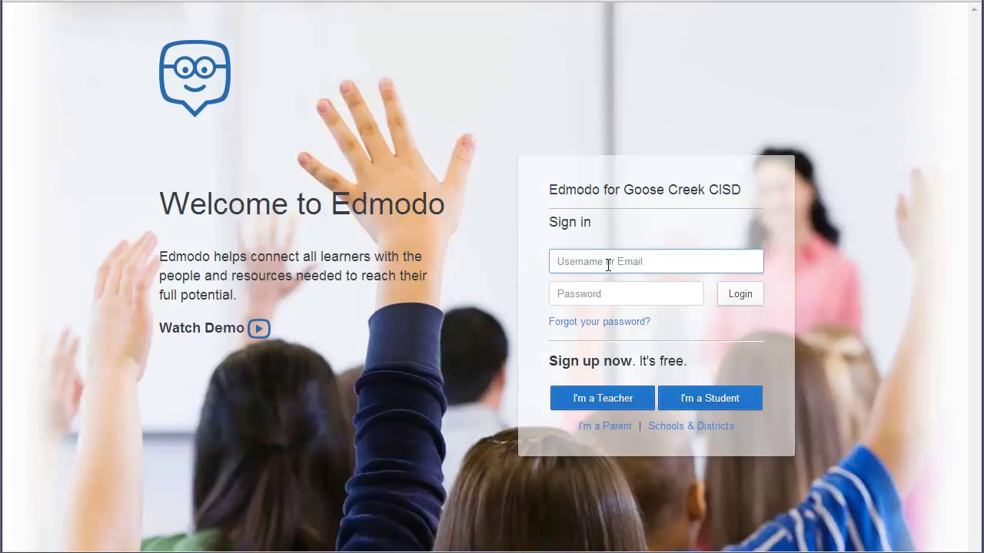
Step: Sign in to Edmodo with the teacher's e-mail address and password
key("Tab")
type("********")
key("Return")
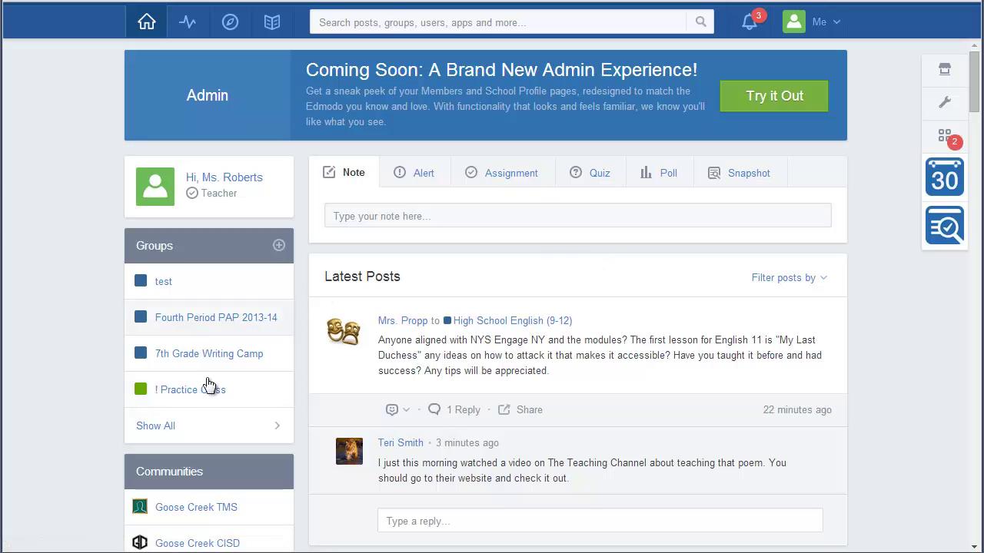
Step: Attach the pasted calendar link to a new ! Practice Class note, appending 'Calendar' to its title
left_click(195, 401)
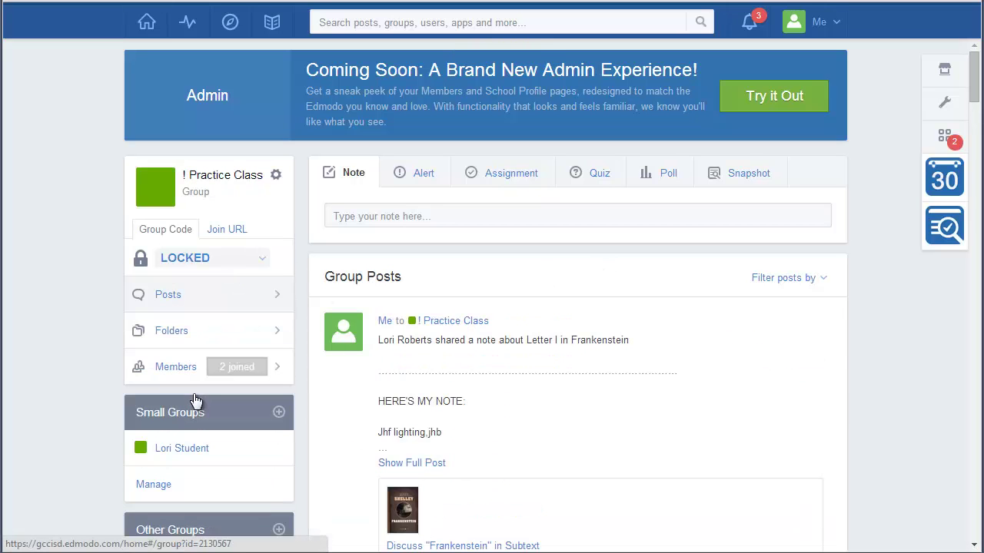
left_click(359, 216)
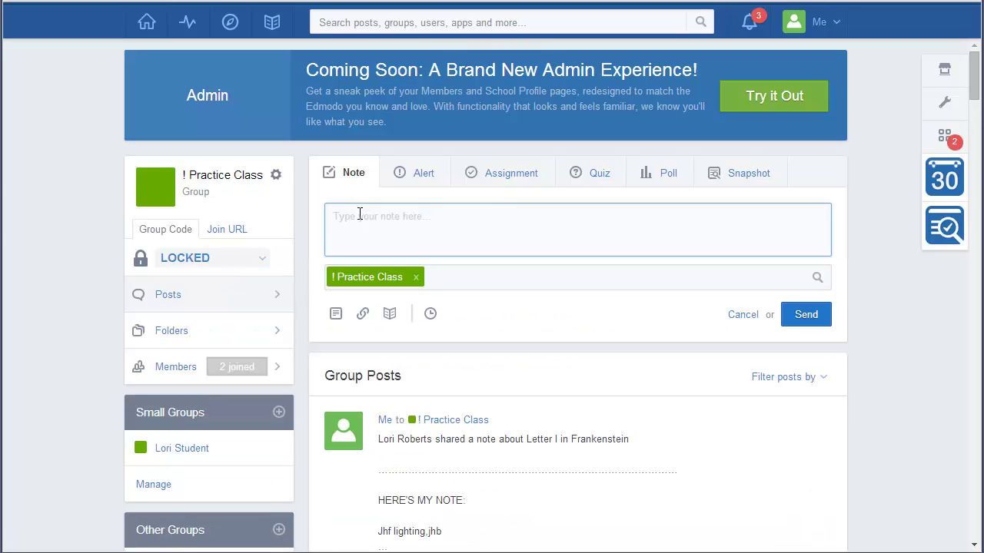
left_click(362, 314)
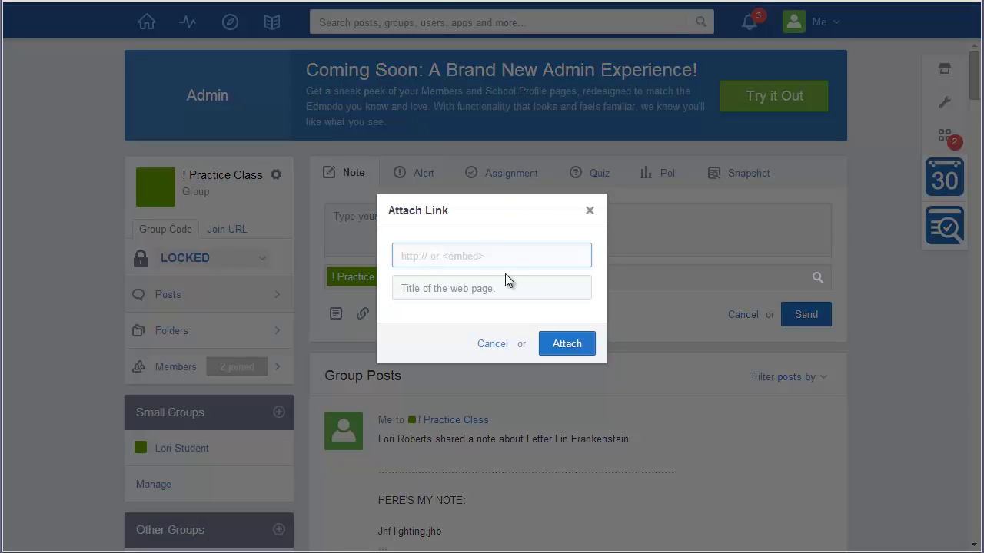
key("ctrl+v")
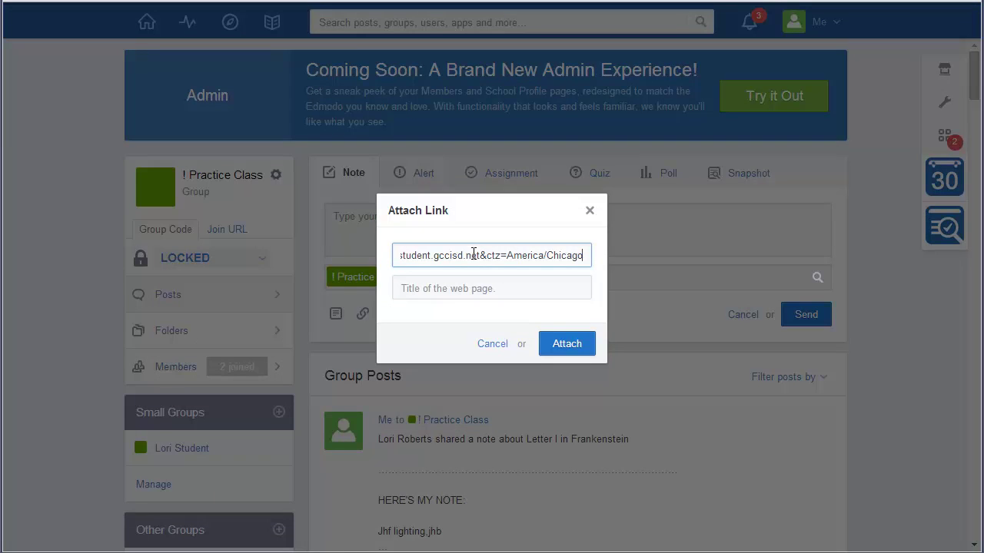
right_click(461, 258)
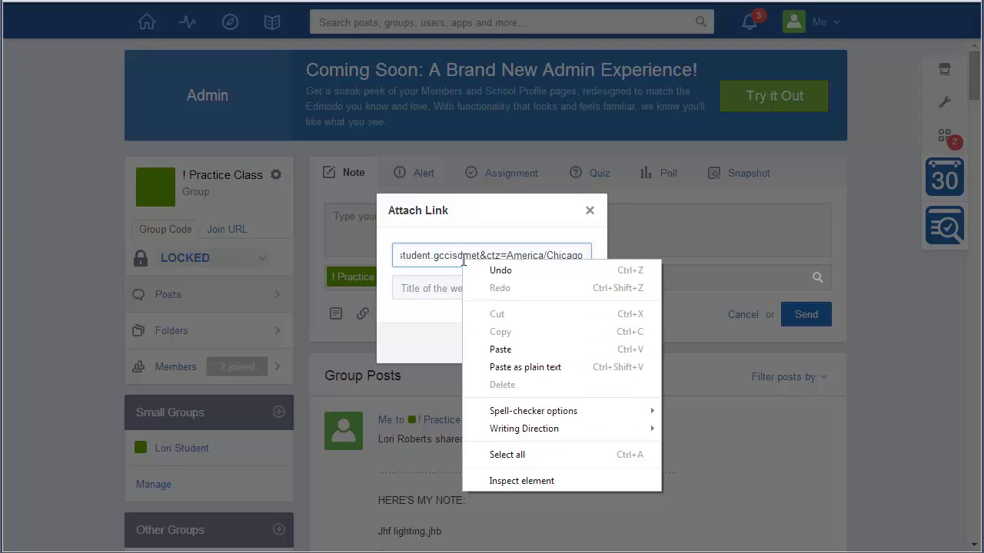
left_click(407, 285)
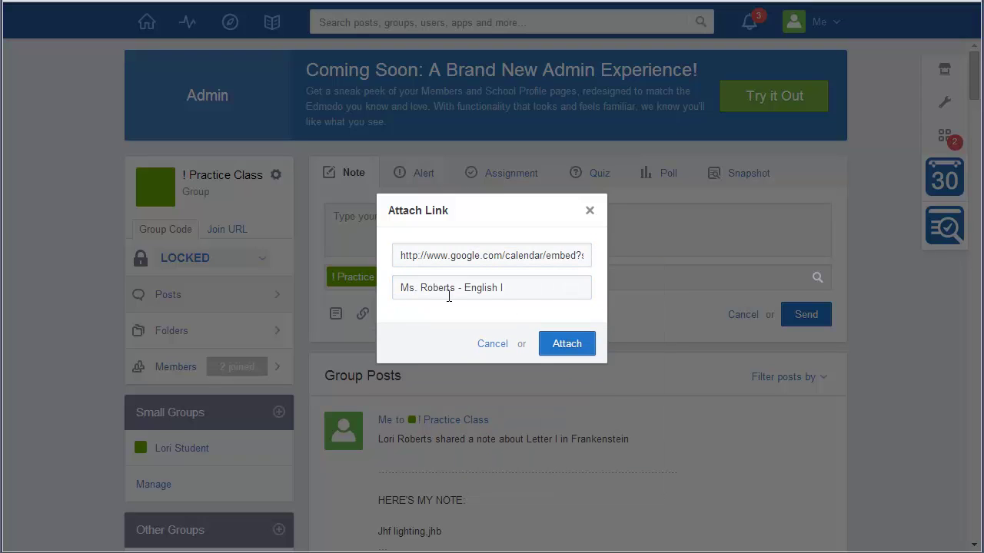
left_click(565, 289)
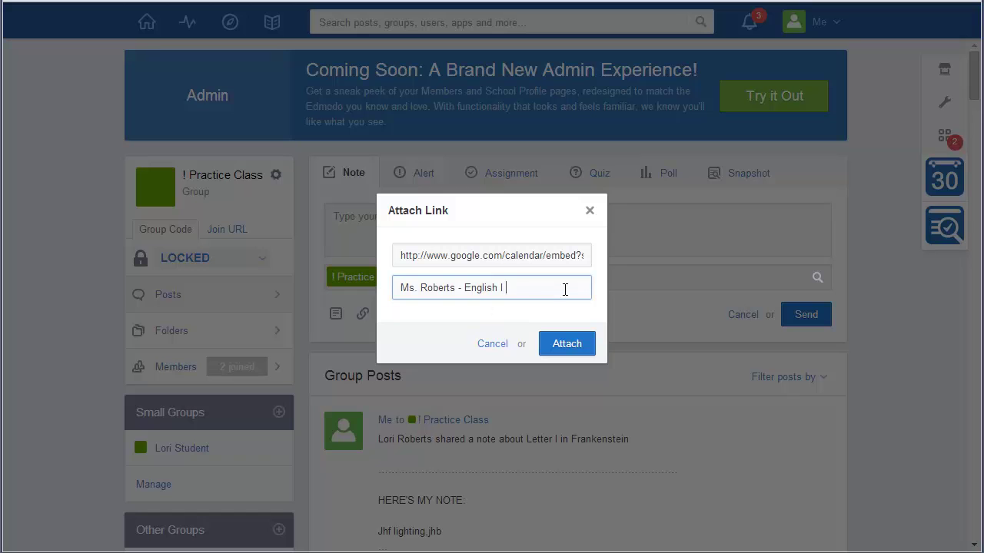
type("Calendar")
left_click(582, 347)
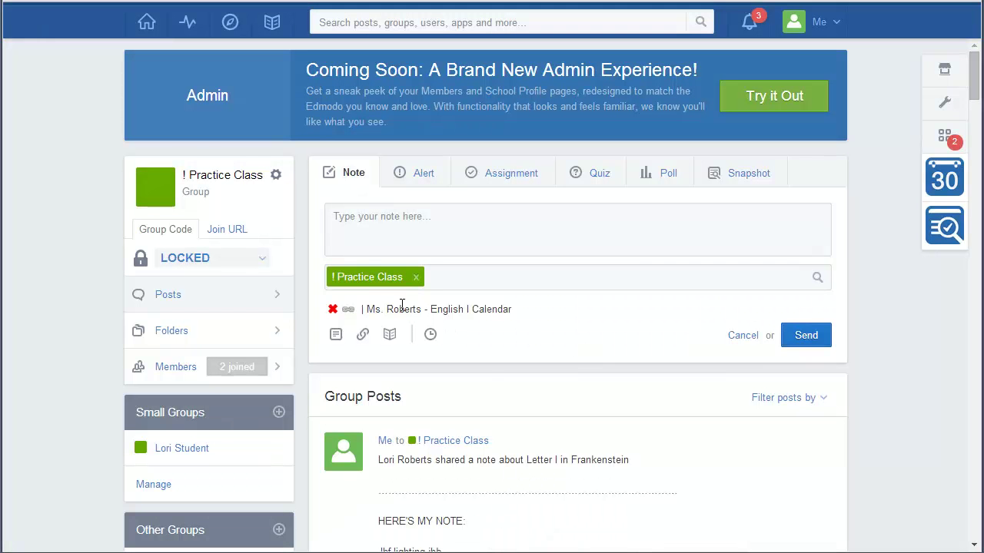
Step: Post the note 'Here is a link to the class calendar for English I' to the group
left_click(394, 217)
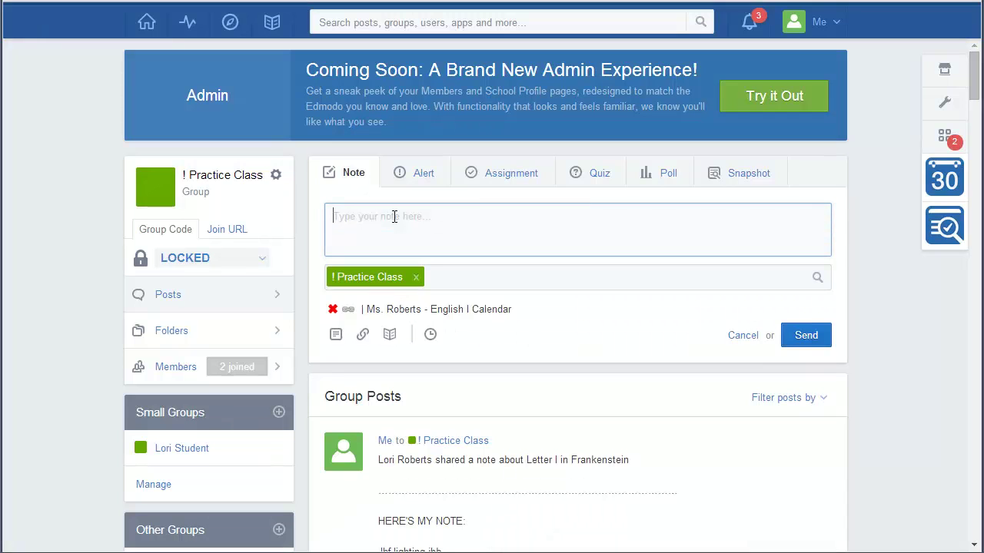
type("Here ")
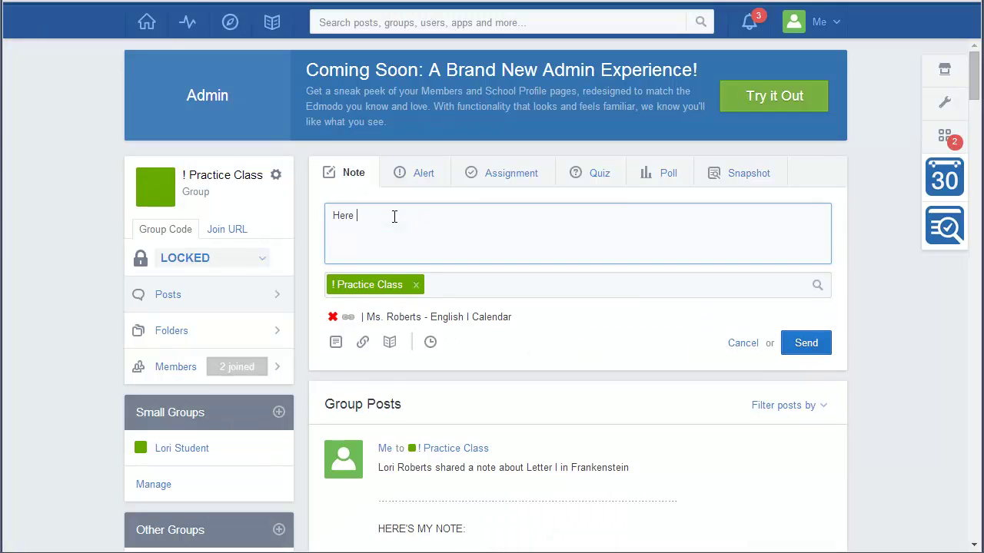
type("is a link to the class calena")
type("dr")
key("BackSpace")
key("BackSpace")
key("BackSpace")
type("dar for Englis")
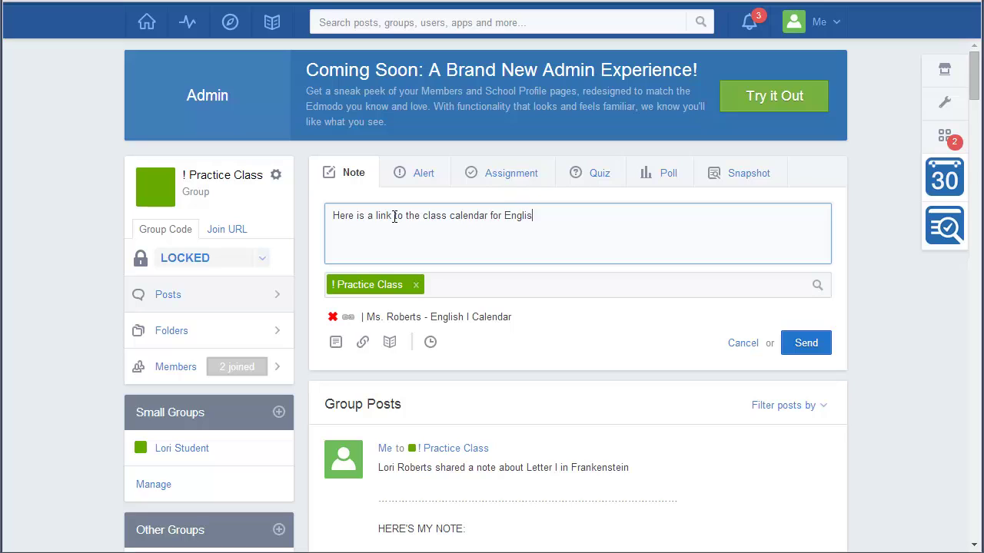
type("h I")
left_click(808, 345)
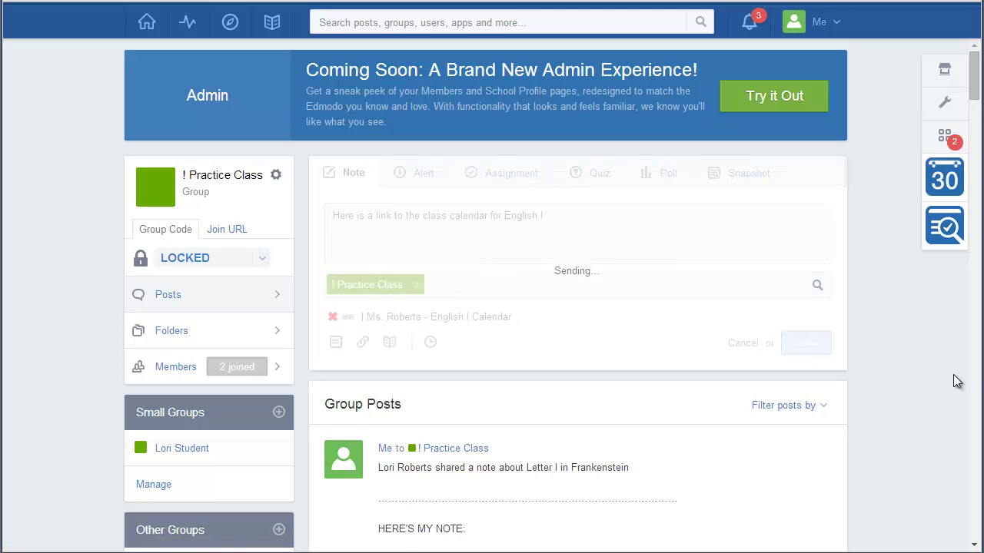
scroll(905, 397, "down", 2)
scroll(904, 401, "down", 1)
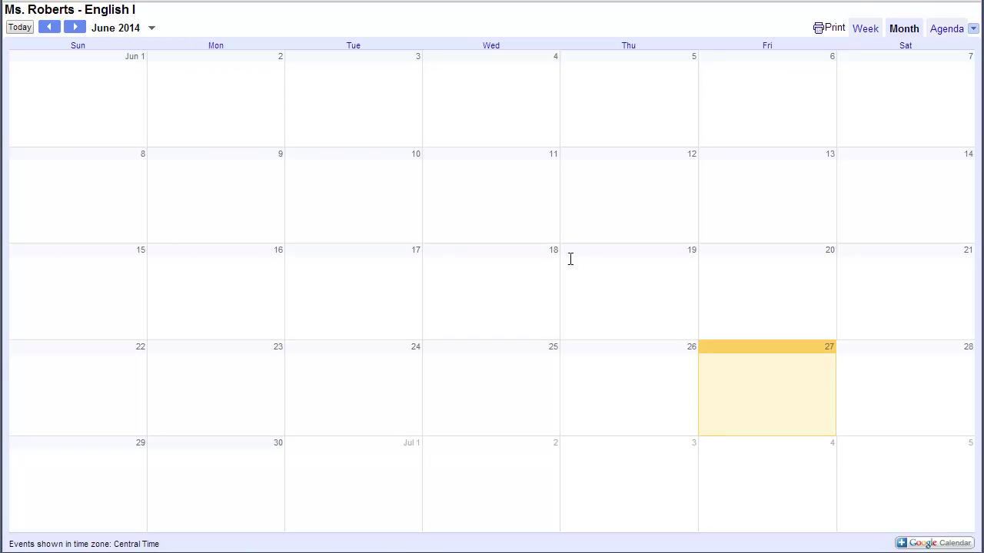
Step: Open the linked calendar in Google Calendar and advance three months to September 2014
left_click(934, 546)
left_click(79, 29)
left_click(80, 29)
left_click(78, 28)
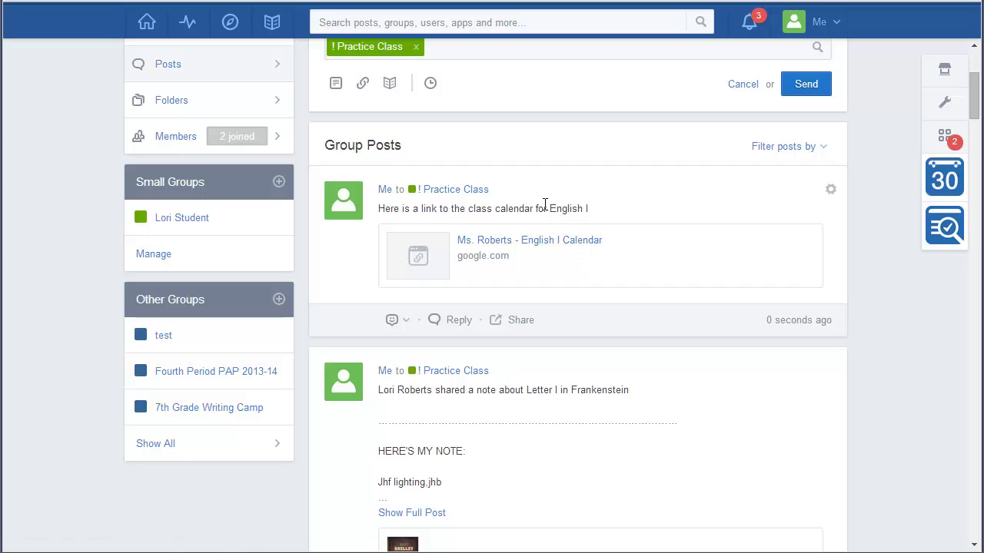
Step: Switch browser tabs from Edmodo to the goo.gl URL shortener page
key("ctrl+Tab")
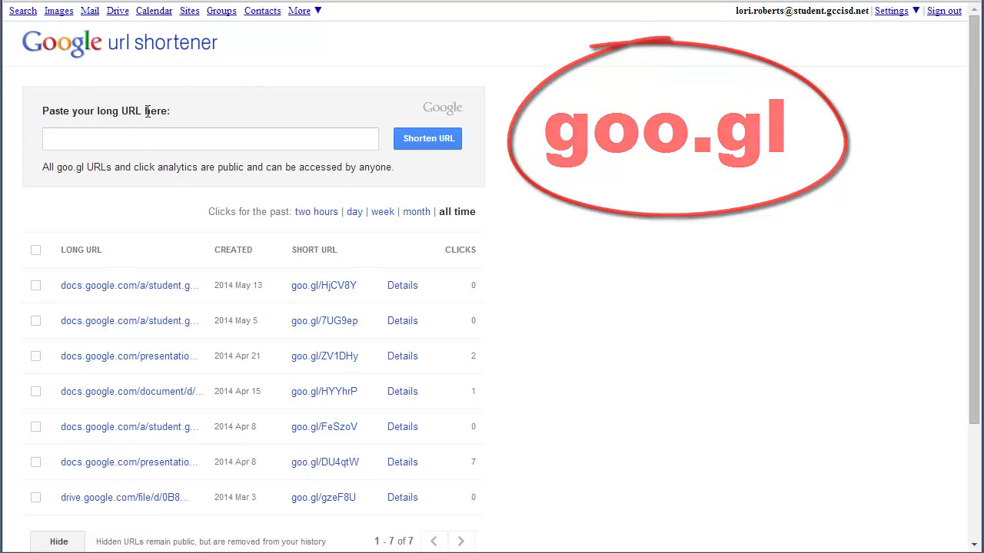
Step: Paste the long calendar link into goo.gl and shorten it to goo.gl/rDcCBa
left_click(65, 140)
right_click(65, 141)
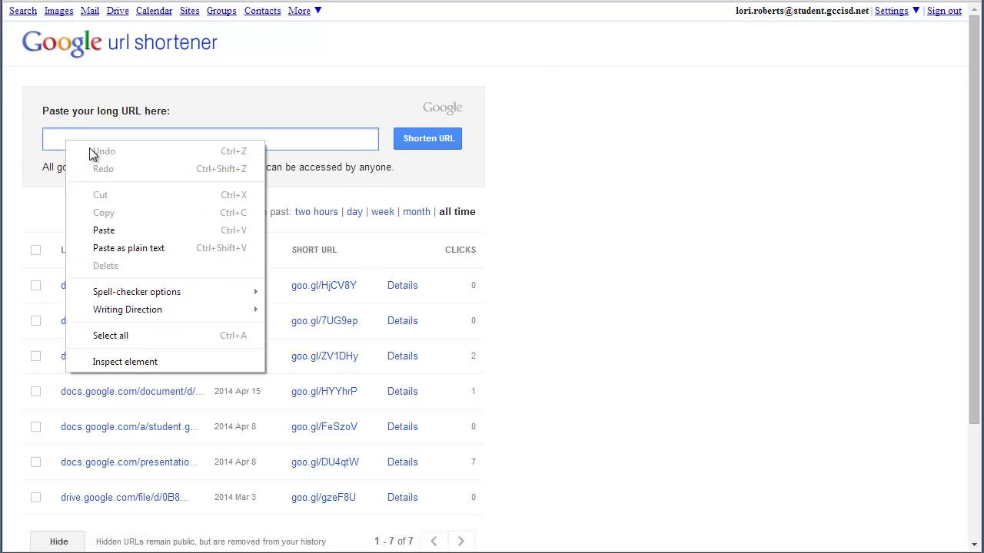
left_click(106, 230)
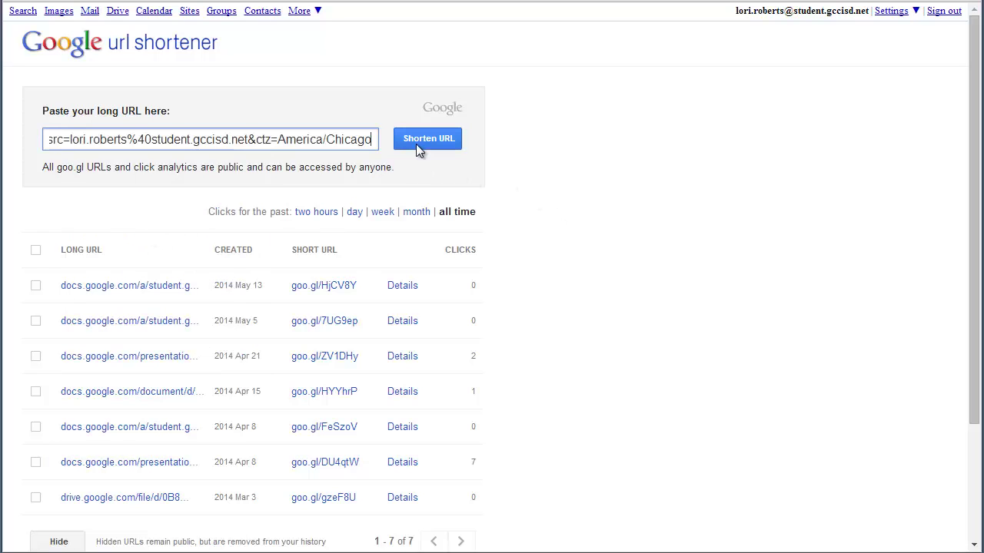
left_click(440, 148)
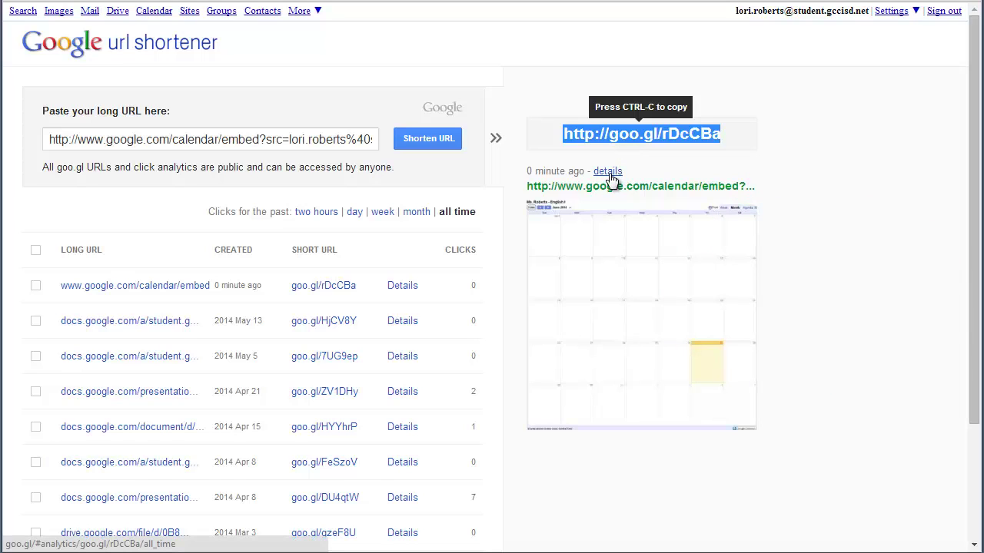
Step: Open the analytics details for goo.gl/rDcCBa to reach its QR code
left_click(607, 172)
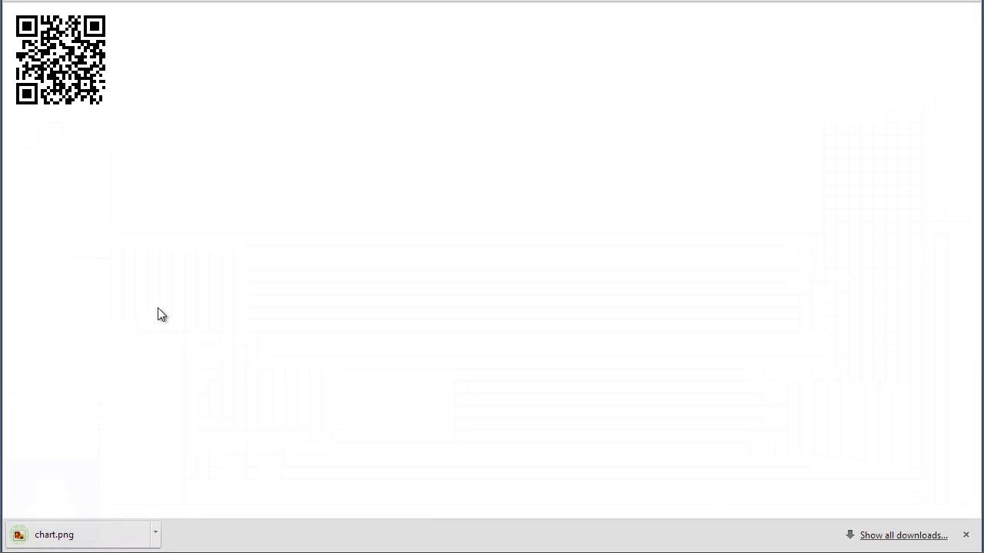
Step: Show chart.png in the Downloads folder and rename it to EnlishICalendarQRCode
left_click(158, 533)
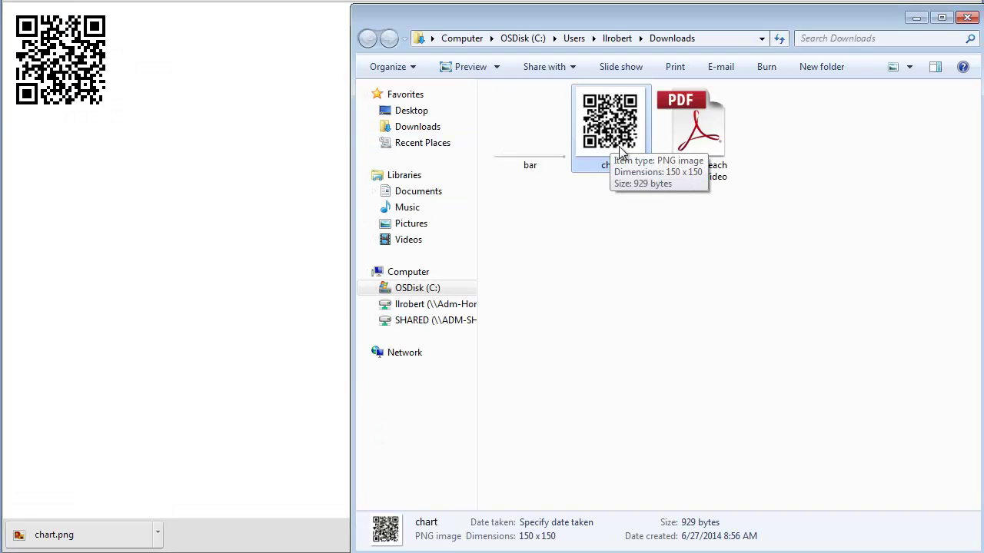
left_click(614, 165)
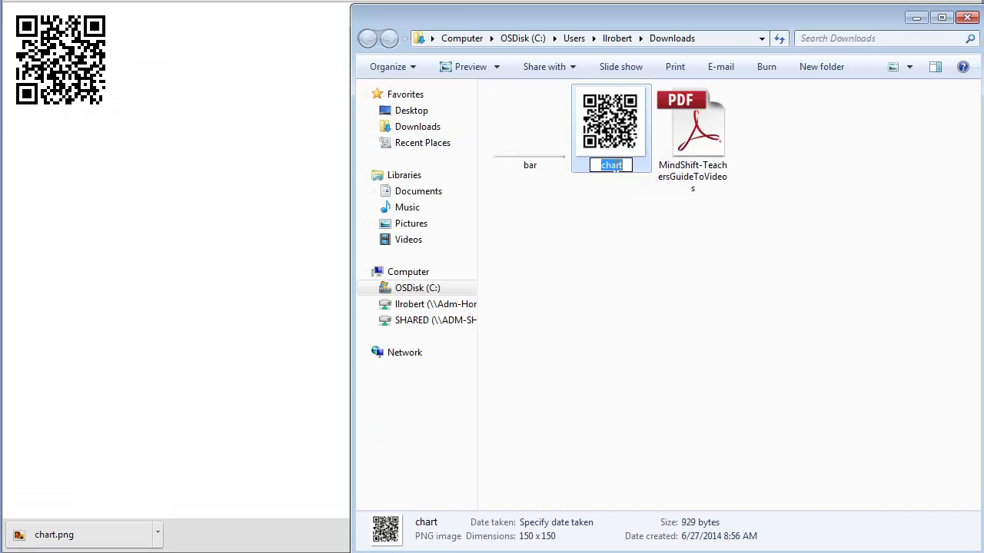
type("Enlarg")
key("BackSpace")
key("BackSpace")
key("BackSpace")
key("BackSpace")
type("glish")
type("Calen")
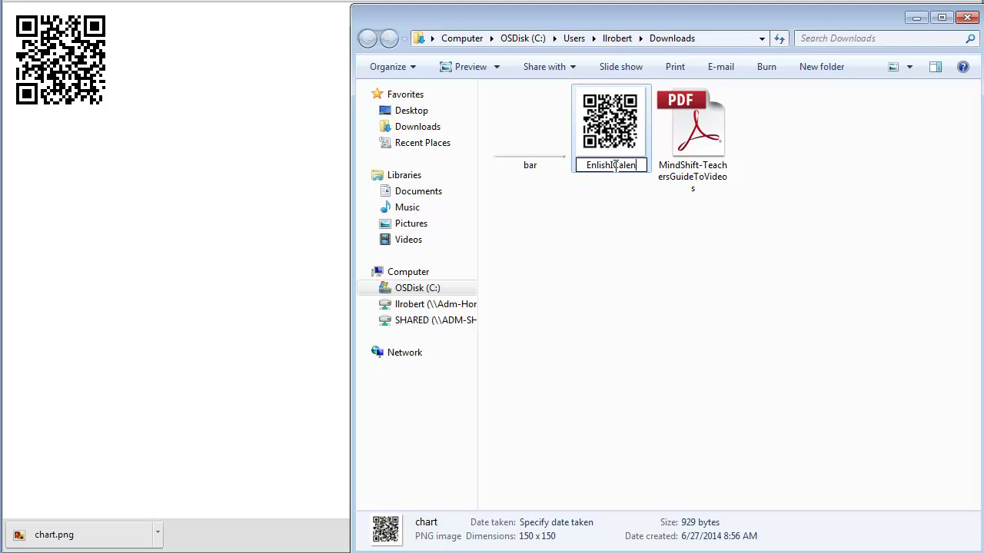
type("darQRCode")
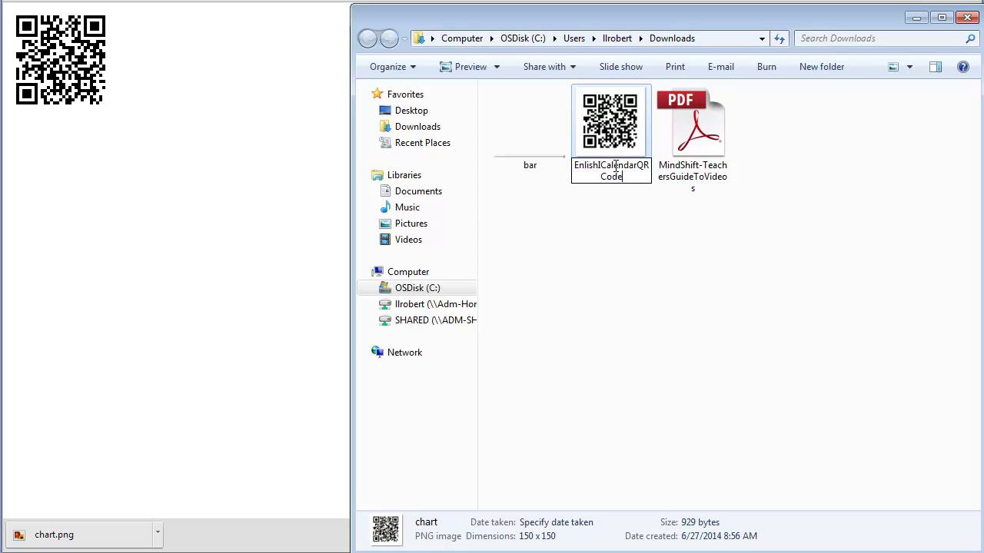
left_click(598, 304)
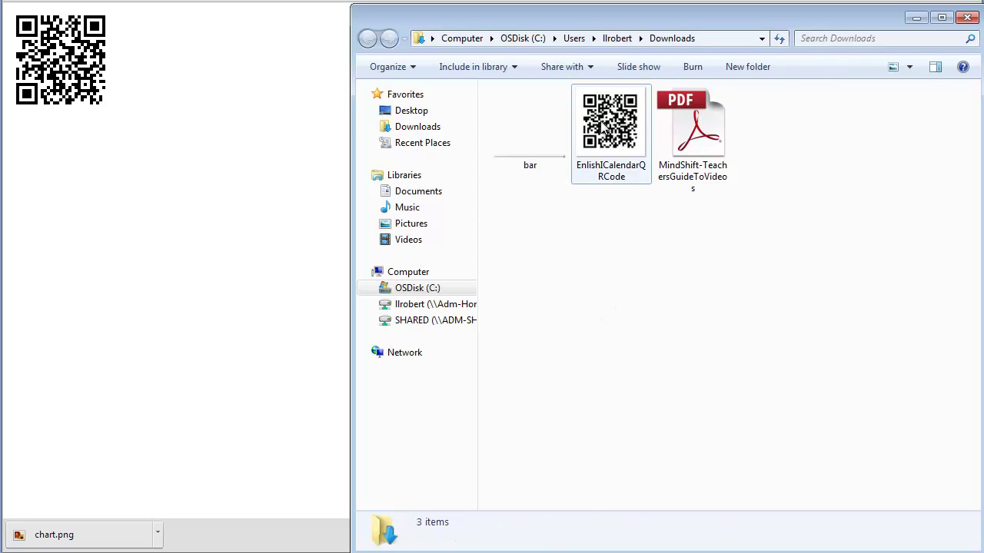